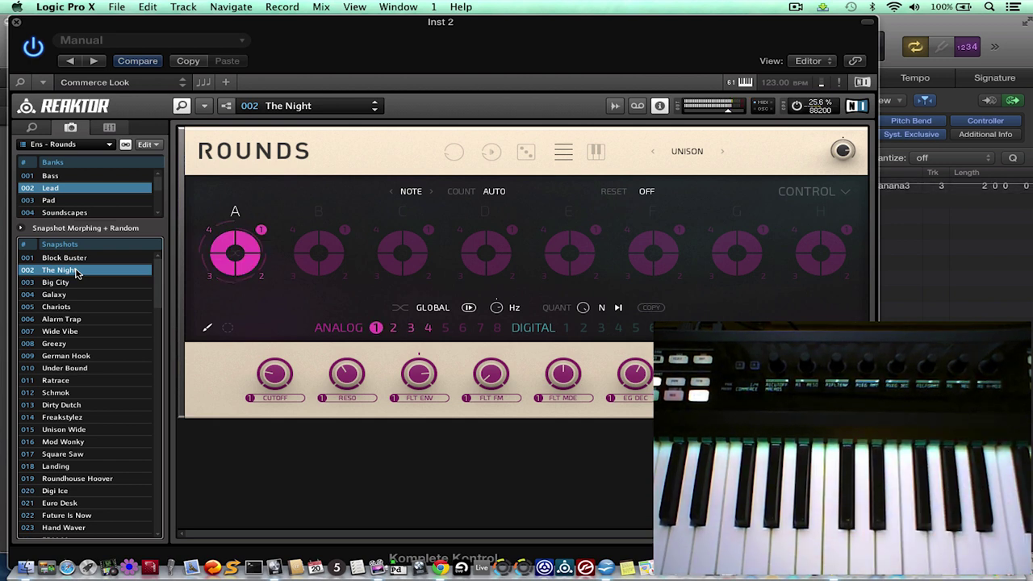
Load the Breitwand snapshot and inspect the DIGITAL 2 and ANALOG 4 sound settings
scroll(76, 363, down, 3)
click(74, 455)
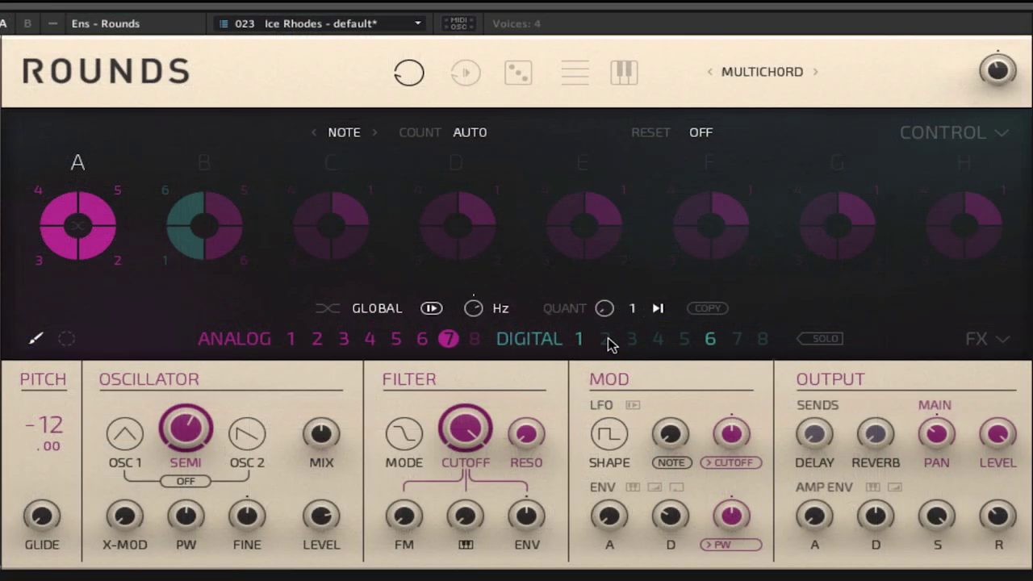
click(609, 342)
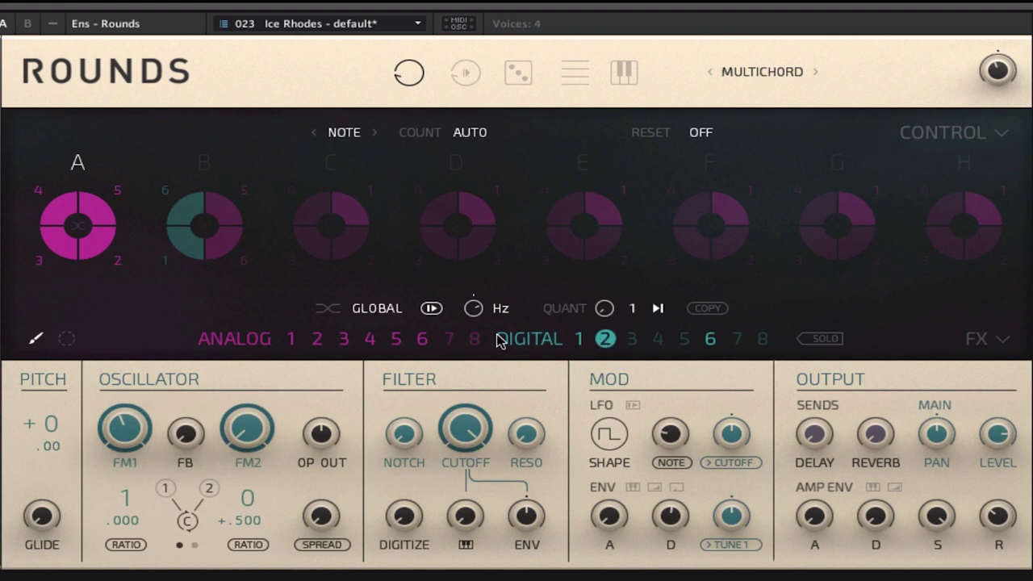
click(366, 341)
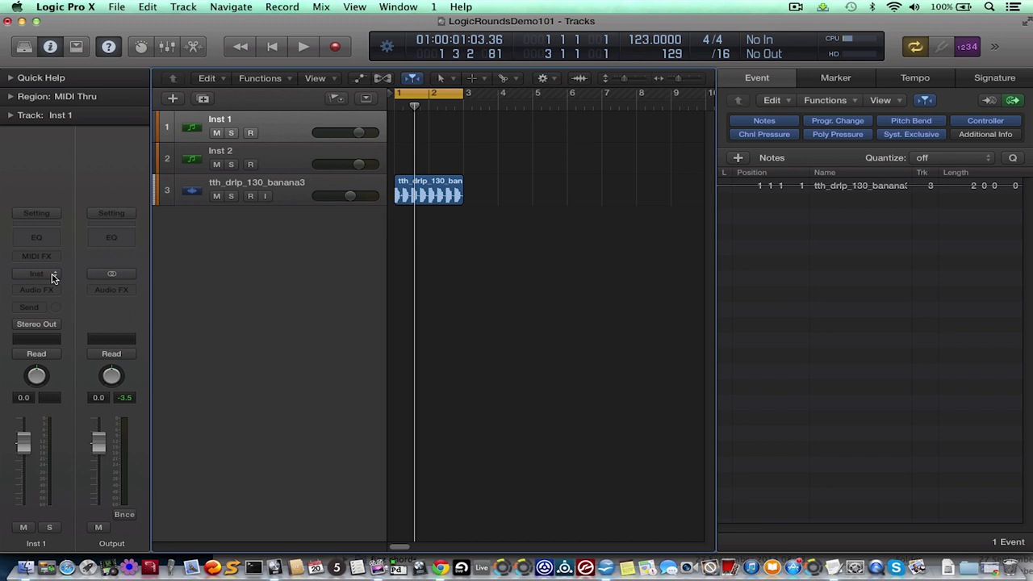
Insert Native Instruments Reaktor5 (Stereo) on Inst 1 and select Rounds.ens in the Player library
click(51, 276)
mouse_move(106, 492)
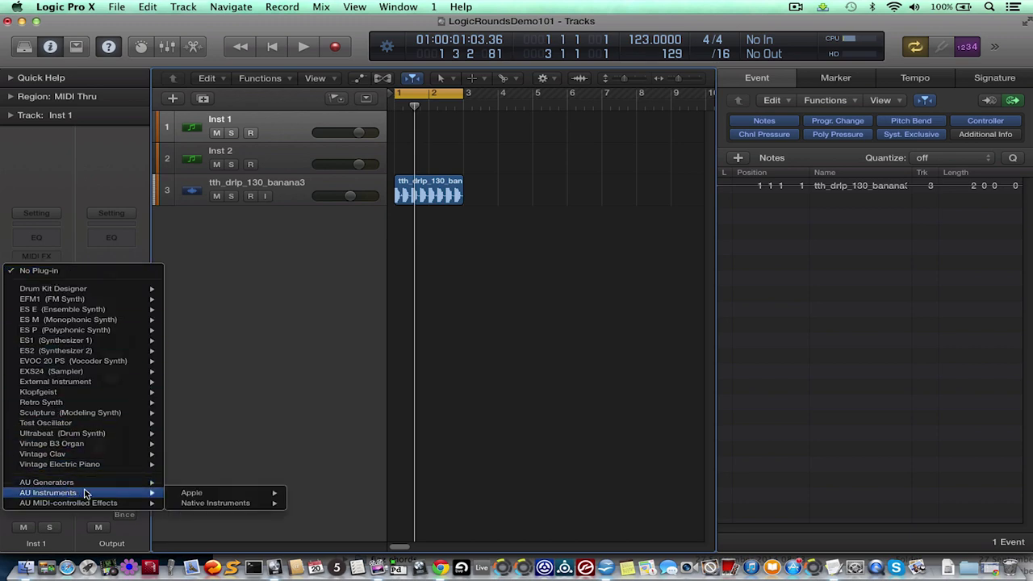
mouse_move(239, 499)
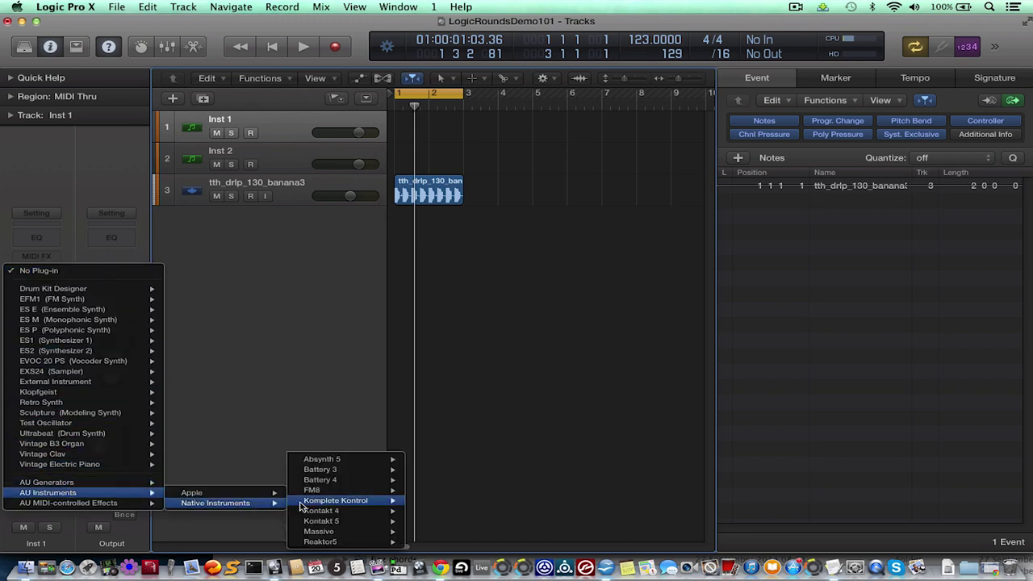
mouse_move(394, 541)
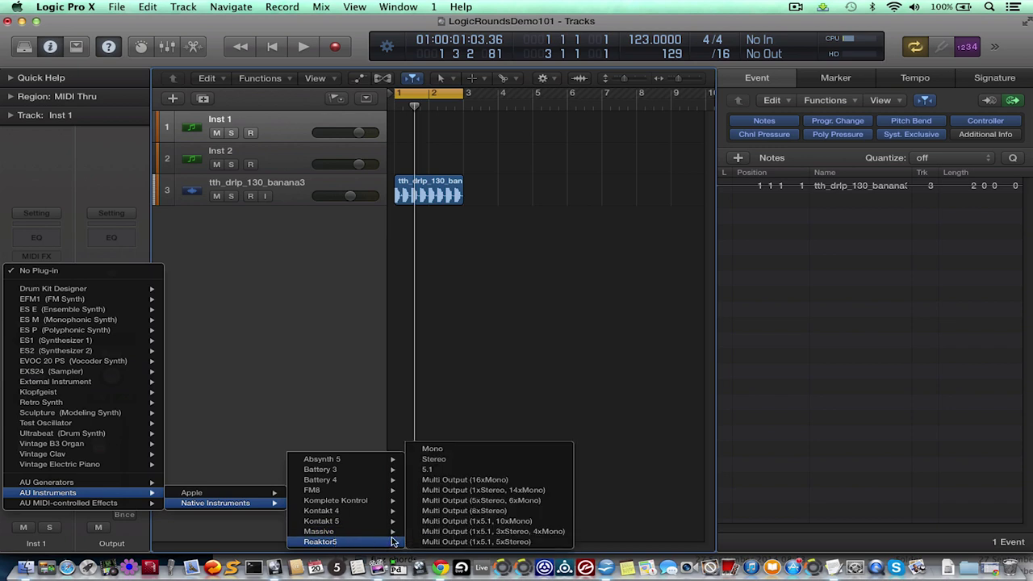
click(446, 464)
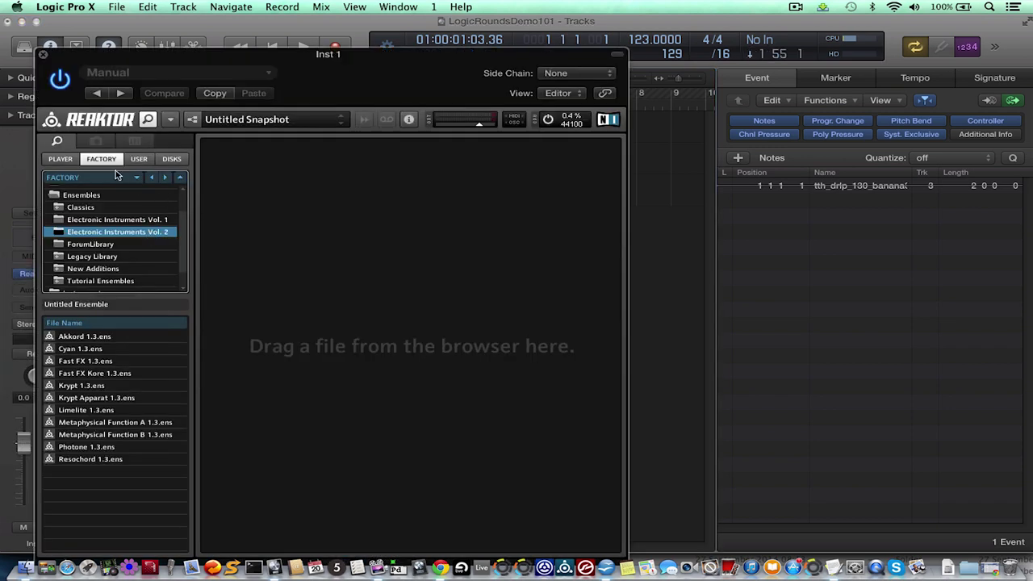
click(64, 161)
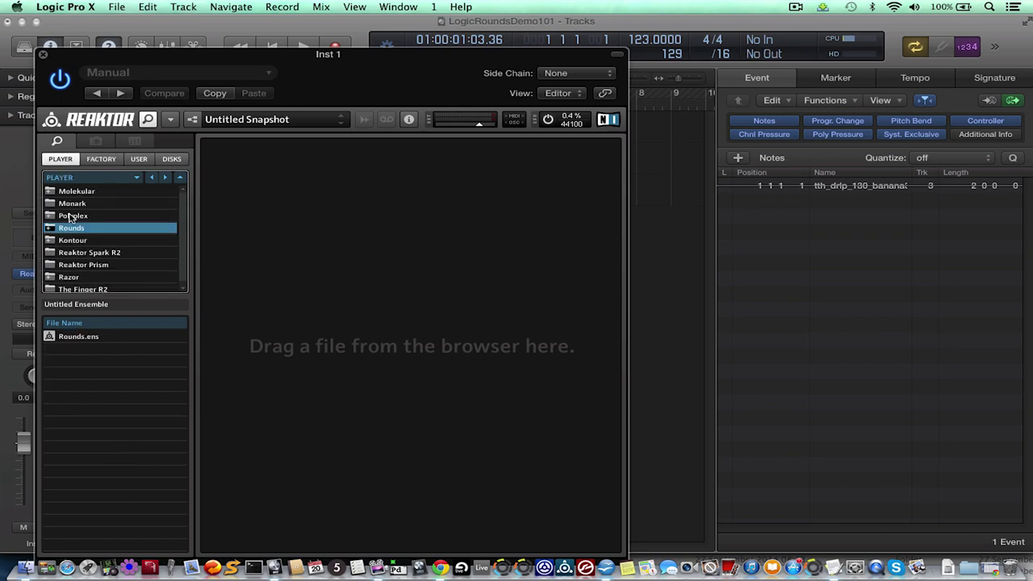
click(83, 338)
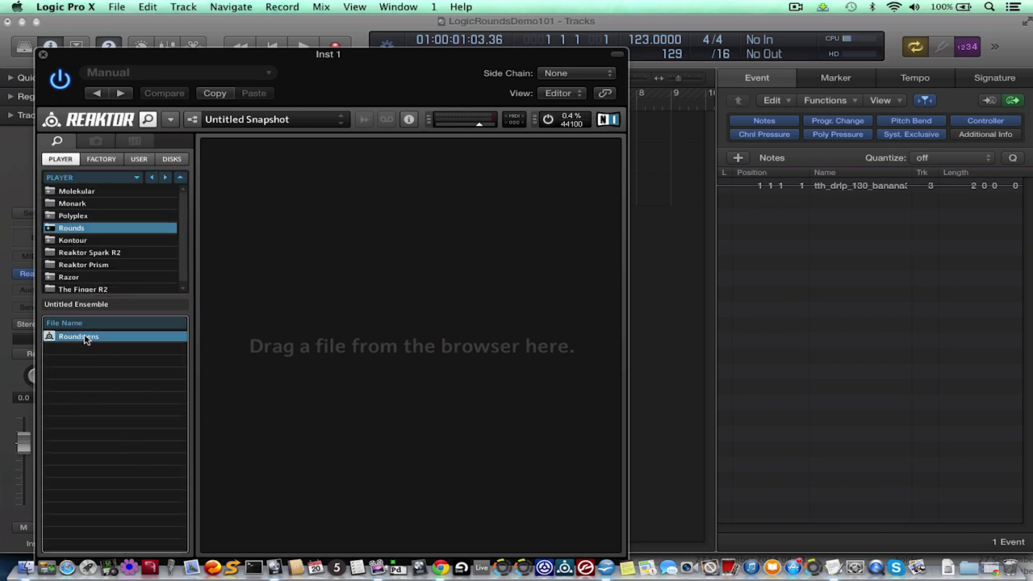
Load the Rounds.ens ensemble, which opens with the Ice Rhodes – default snapshot
double_click(83, 338)
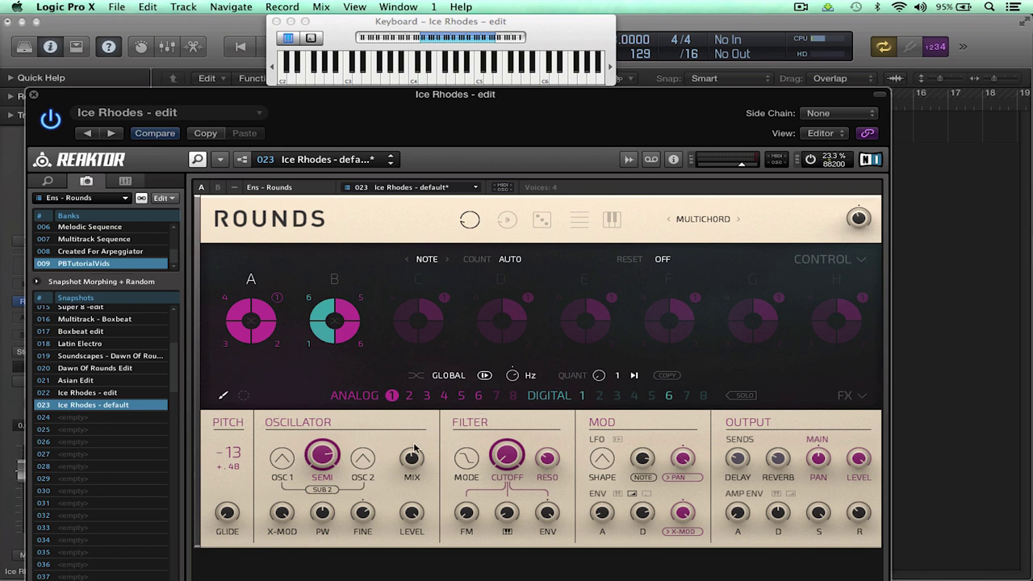
Compare the DIGITAL 2 sound settings with those of ANALOG 1
click(599, 395)
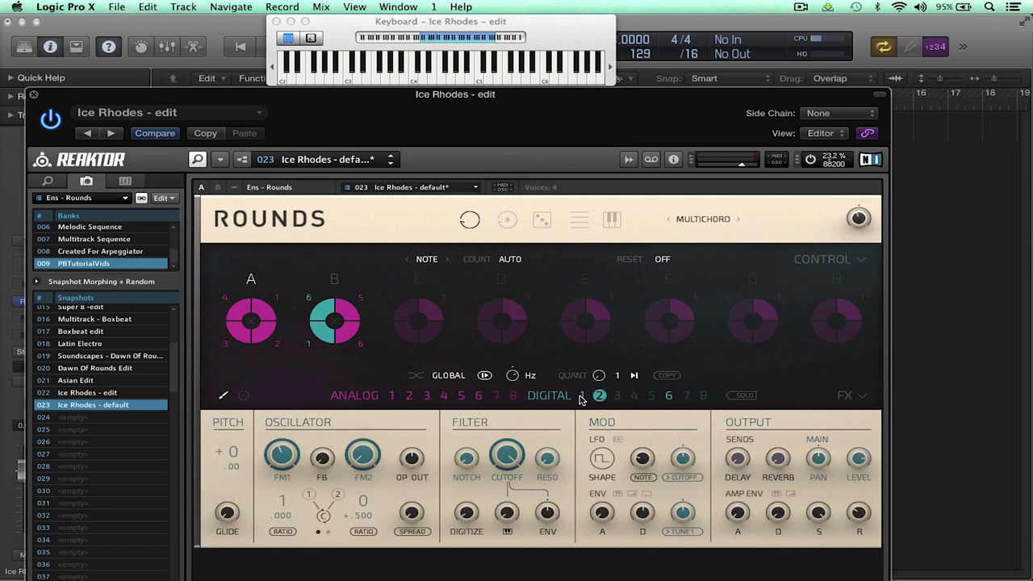
click(392, 396)
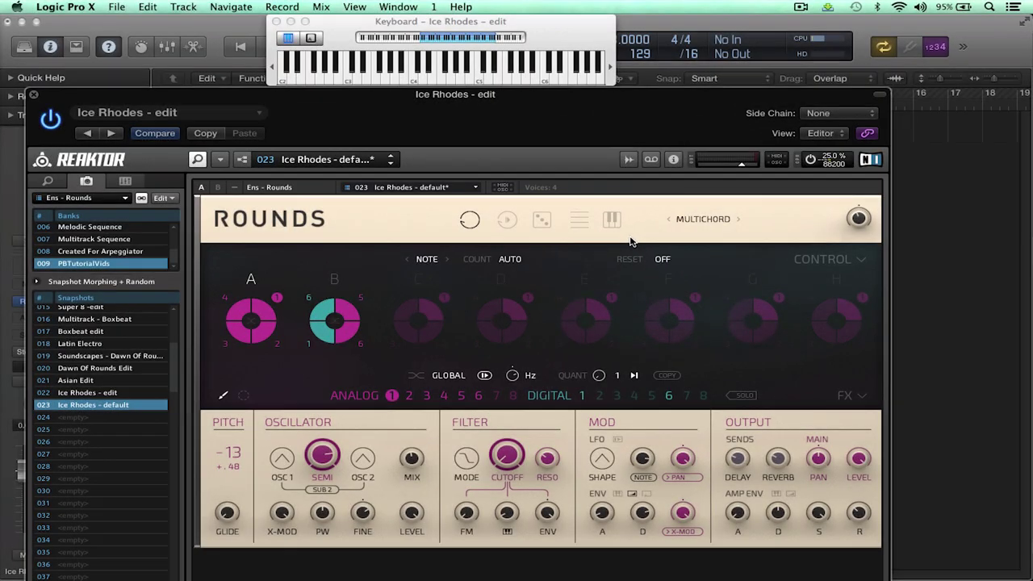
Cycle the voice mode through MONOCHORD and UNISON, then back to MULTICHORD
click(669, 219)
click(670, 219)
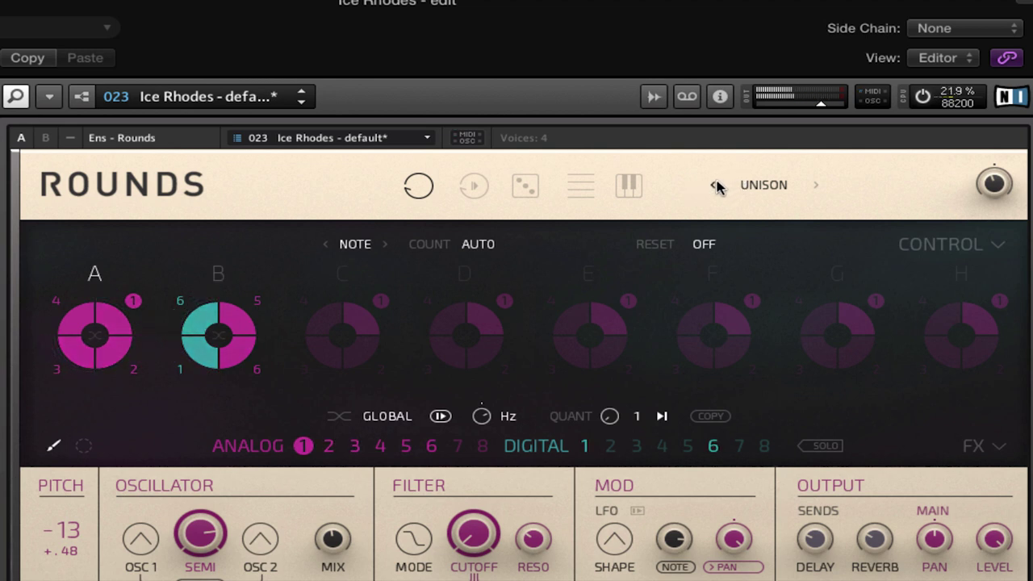
click(712, 186)
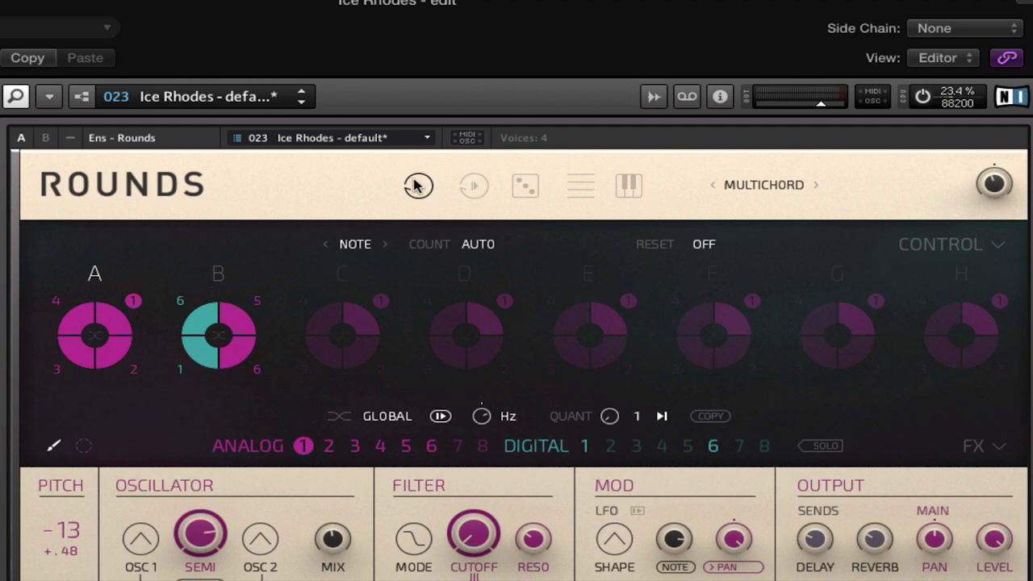
Try random (dice) step order, then switch Rounds to list order
click(525, 187)
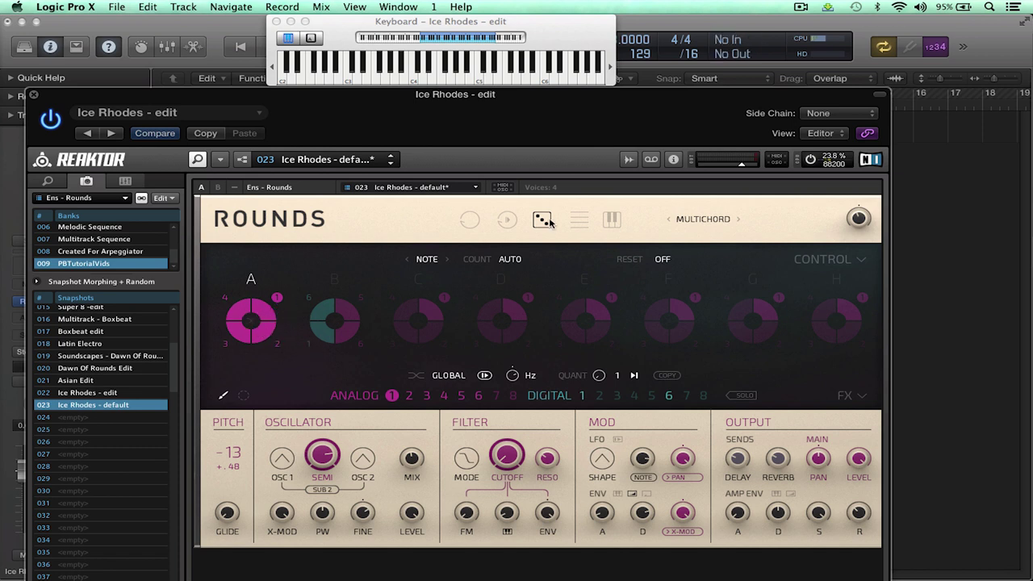
click(579, 219)
On ANALOG 2, change the LFO target from LEVEL to SEMI, then CUTOFF, and turn off solo
click(409, 397)
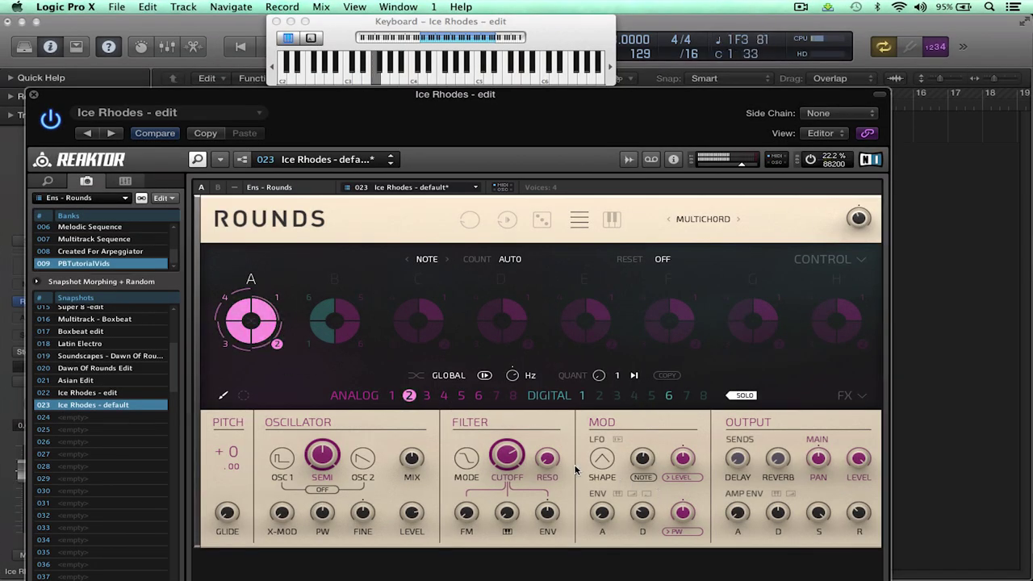
click(678, 476)
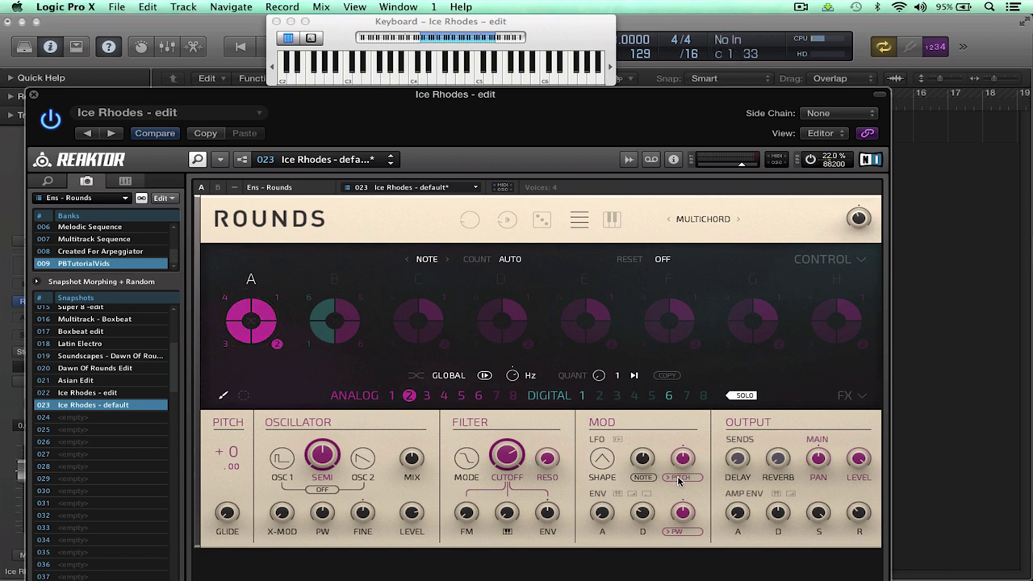
click(680, 479)
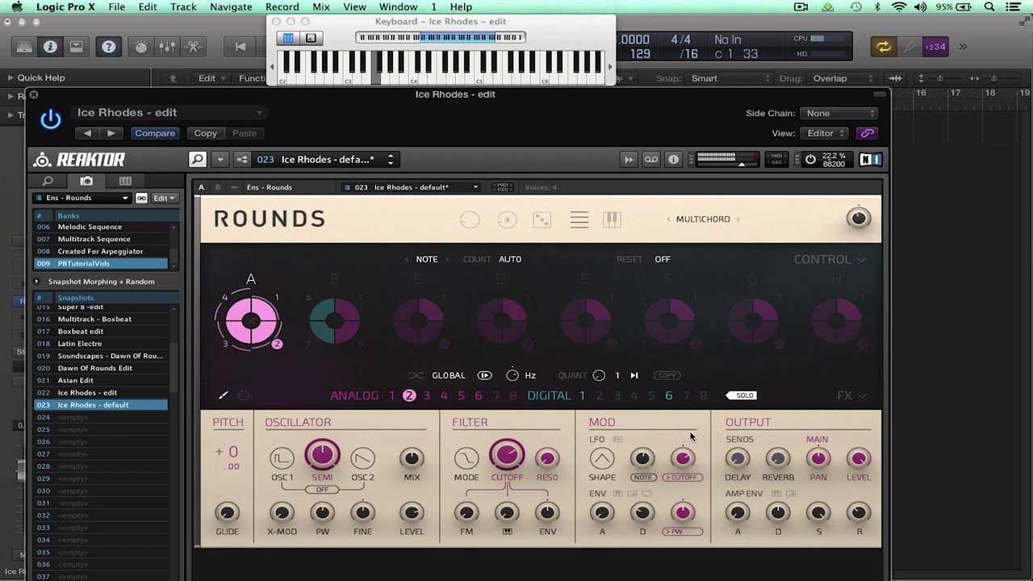
click(742, 396)
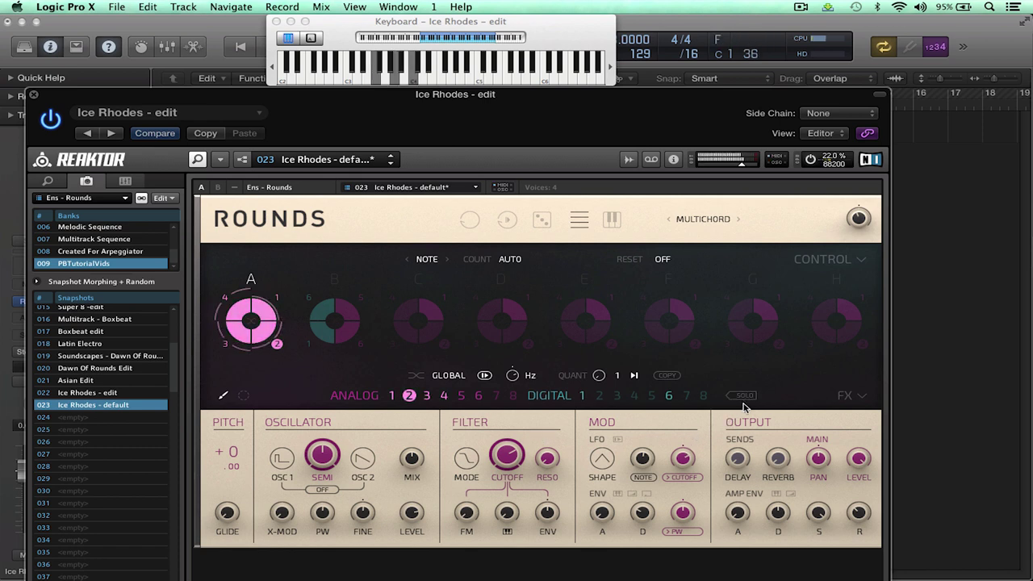
click(427, 397)
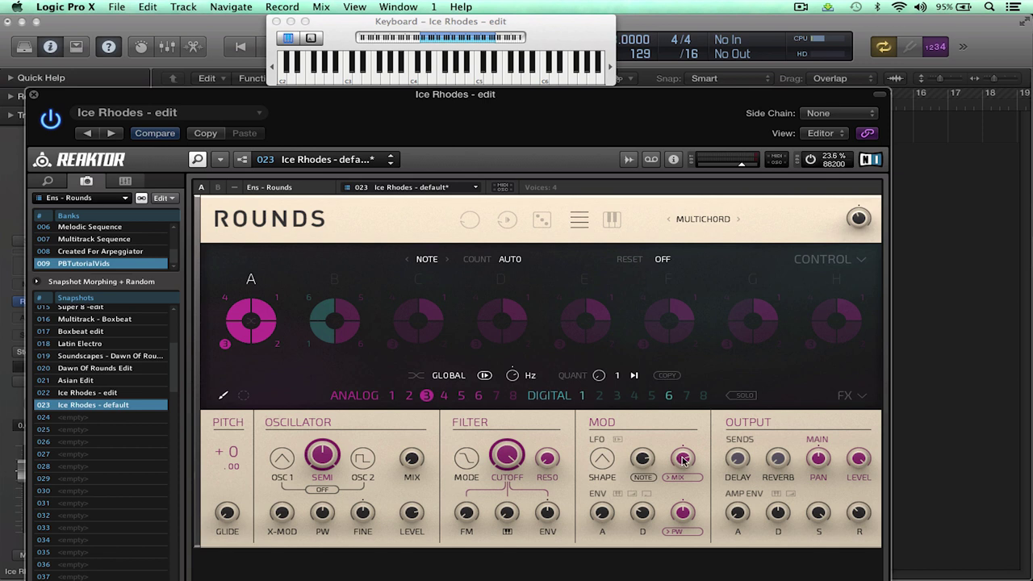
Raise the pitch of ANALOG 2 to +3 and ANALOG 3 to +6
click(409, 395)
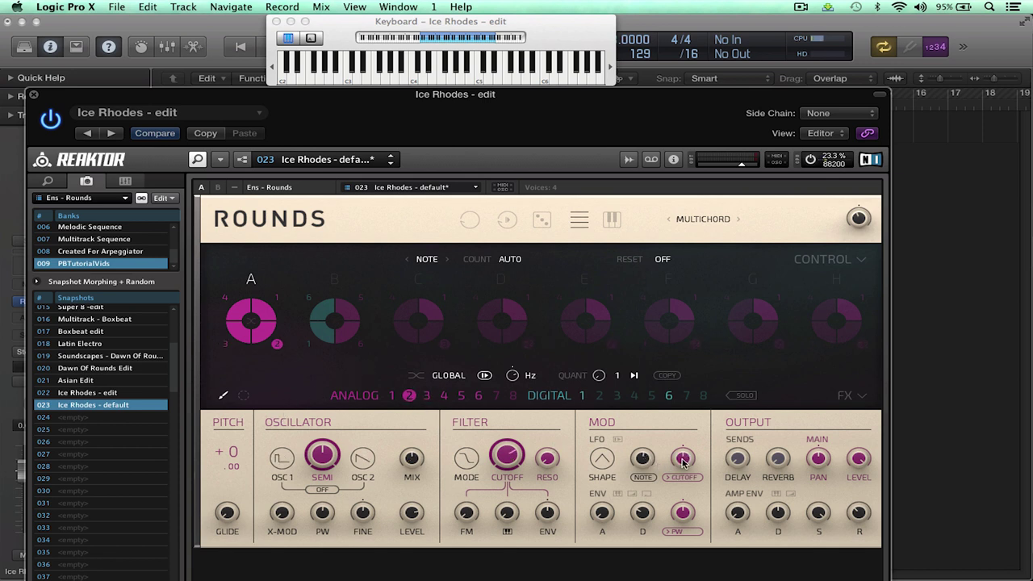
drag(232, 456, 237, 446)
click(428, 397)
drag(234, 451, 239, 438)
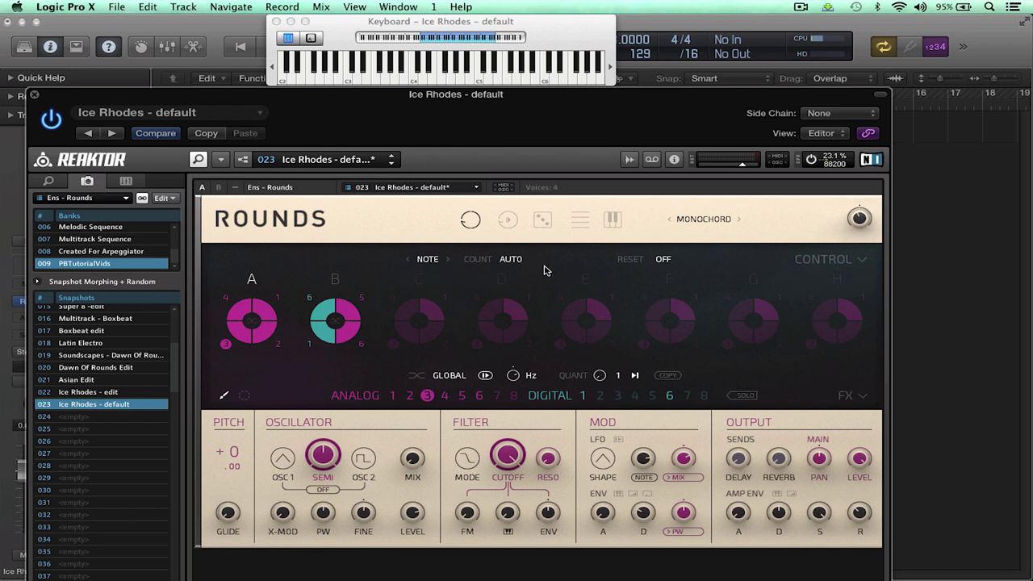
Change the sequencer control mode from NOTE to SEQ, stepping in 16ths
click(427, 259)
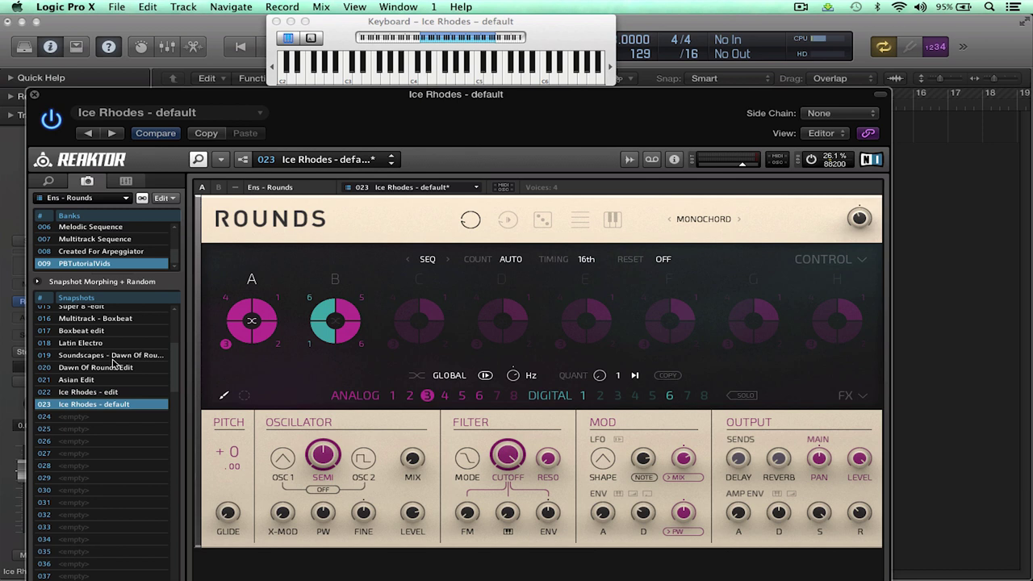
Load snapshot 019 Soundscapes - Dawn Of Rounds from Reaktor's Snapshots list
click(87, 359)
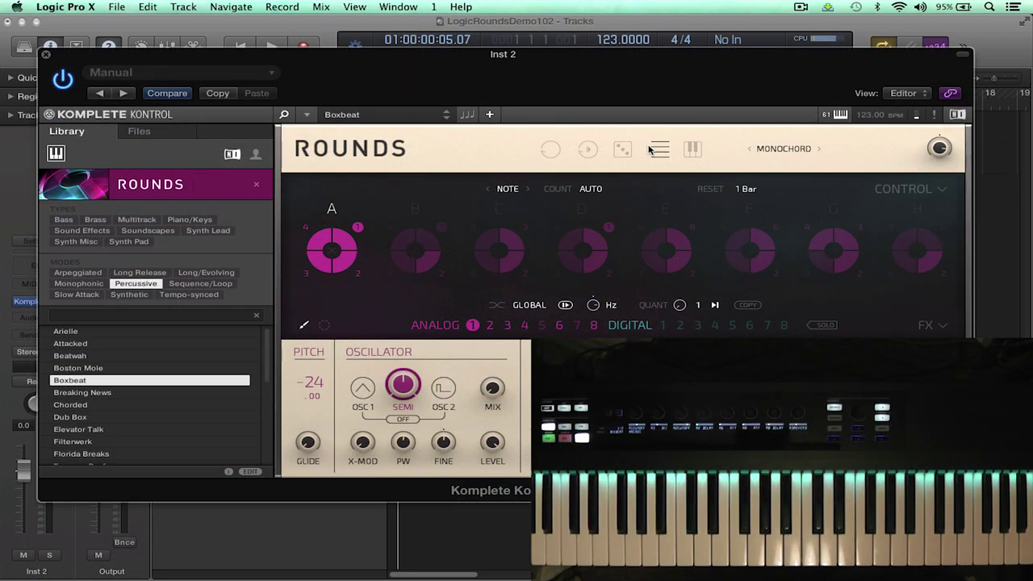
Display Rounds' keyboard zones on the Komplete Kontrol hardware keys
click(692, 149)
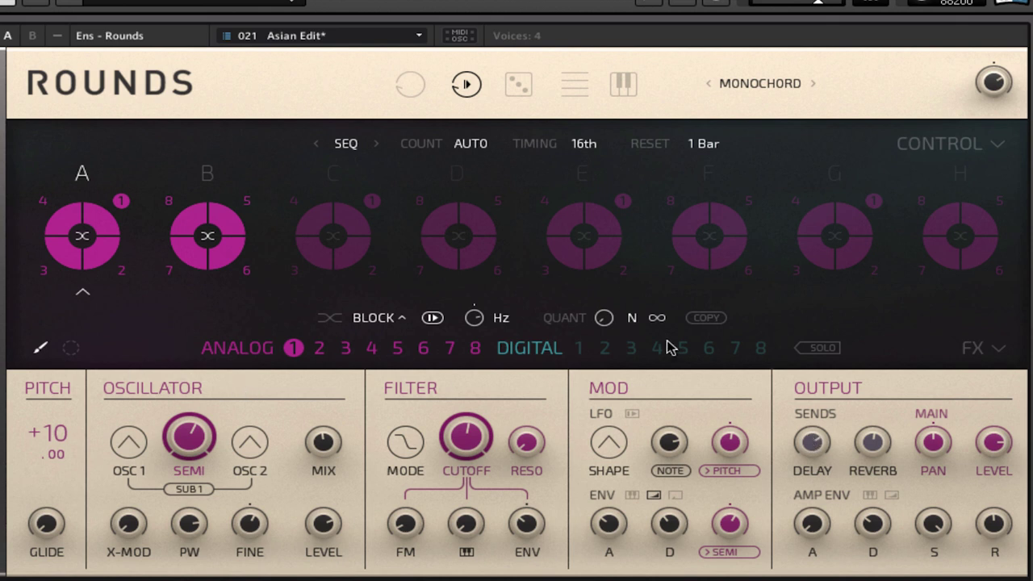
Show the FX page and toggle the Reverb and Delay mutes, ending with Delay muted and Reverb on
click(987, 355)
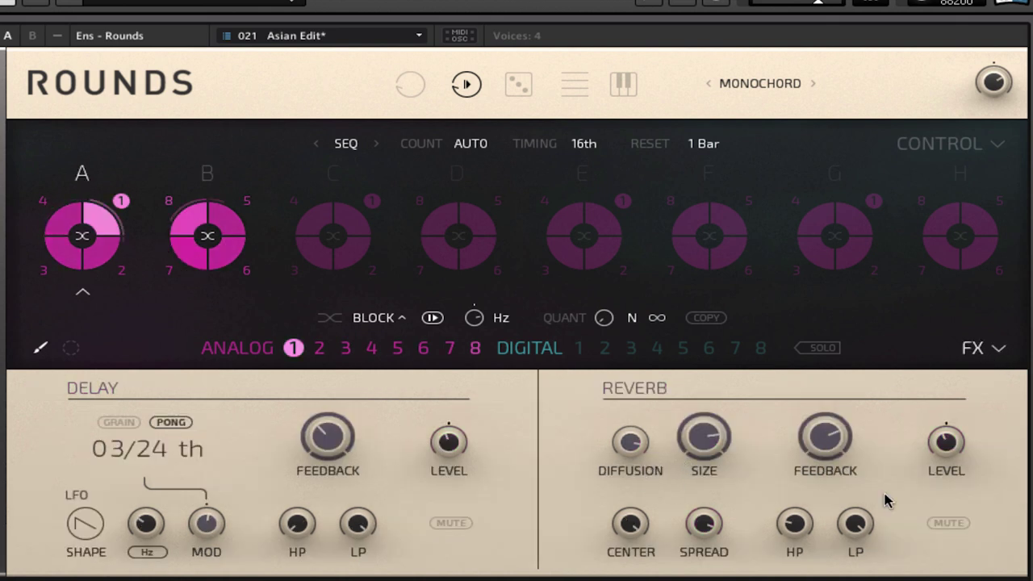
click(949, 525)
click(454, 523)
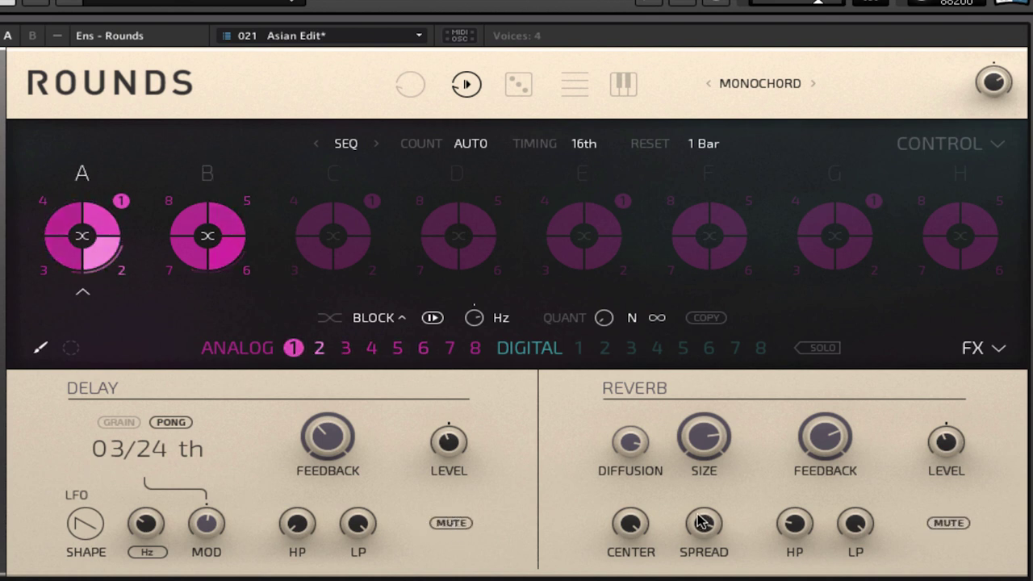
click(949, 524)
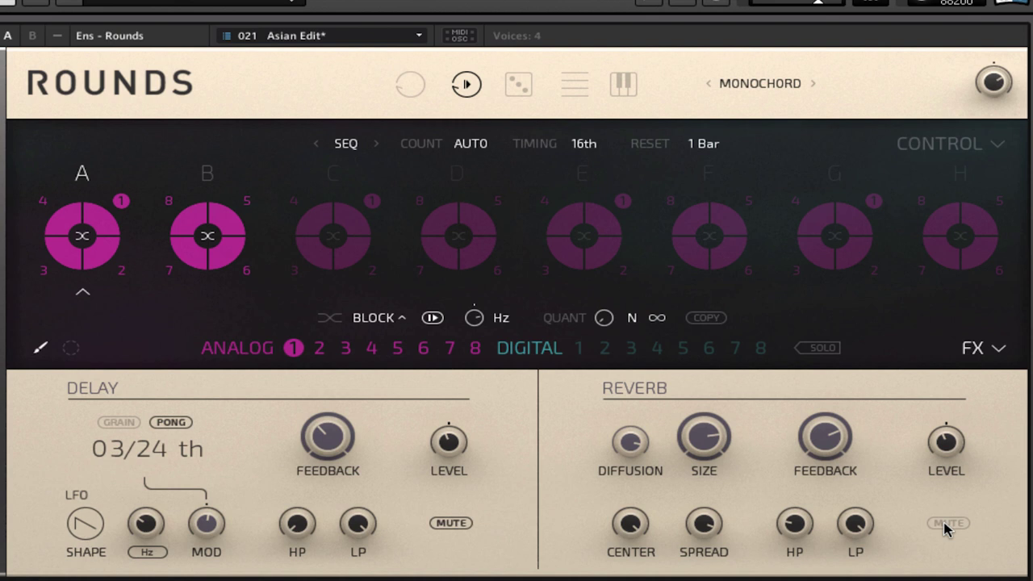
click(943, 526)
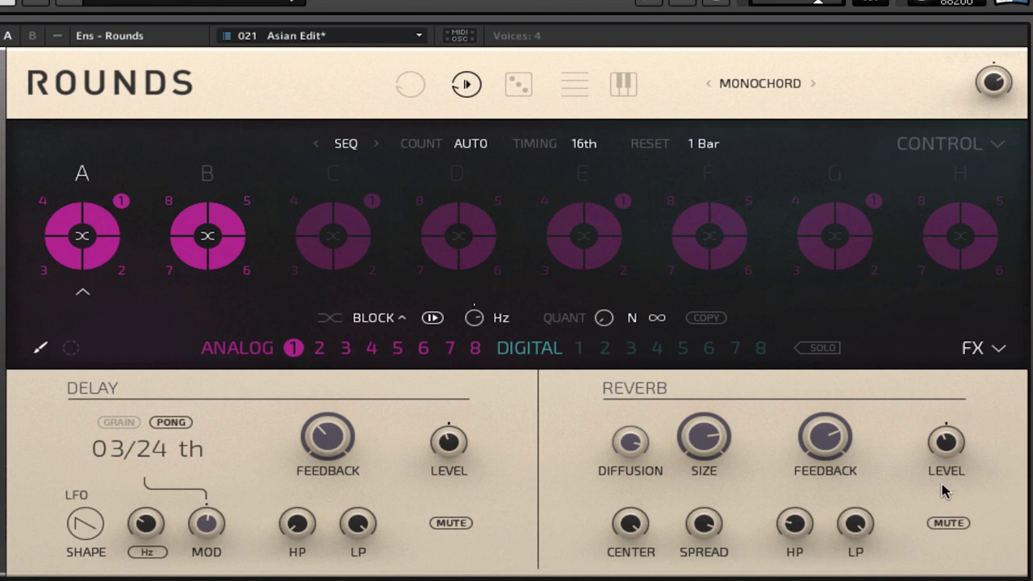
click(461, 525)
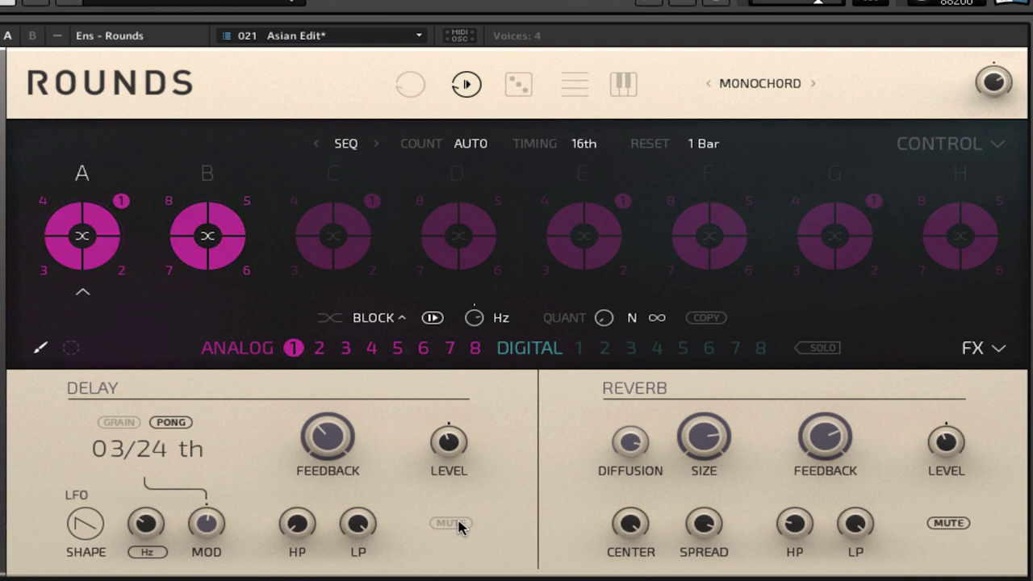
click(457, 525)
click(948, 523)
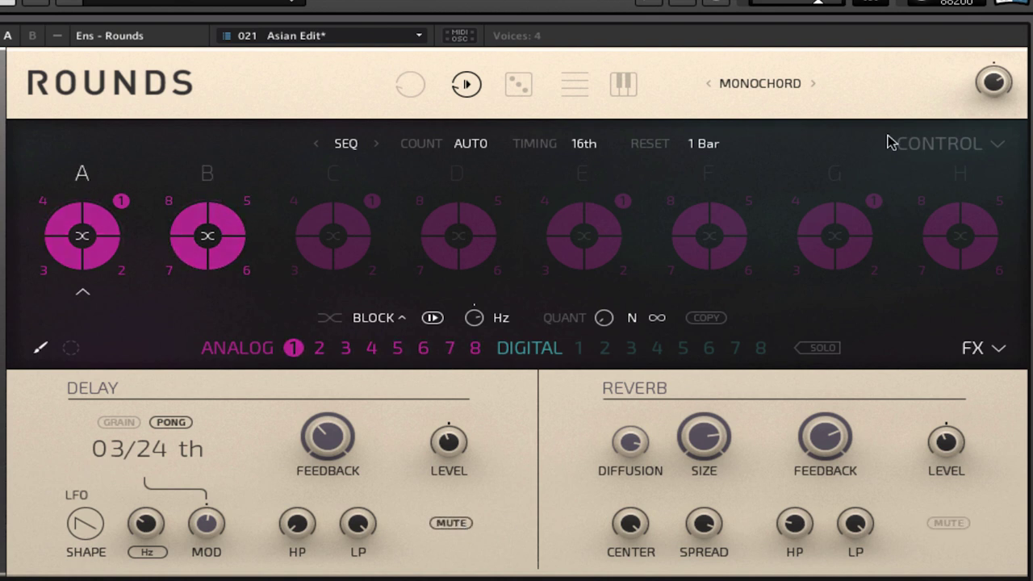
Open the Control page's macros and assign the first macro to CUTOFF
click(930, 147)
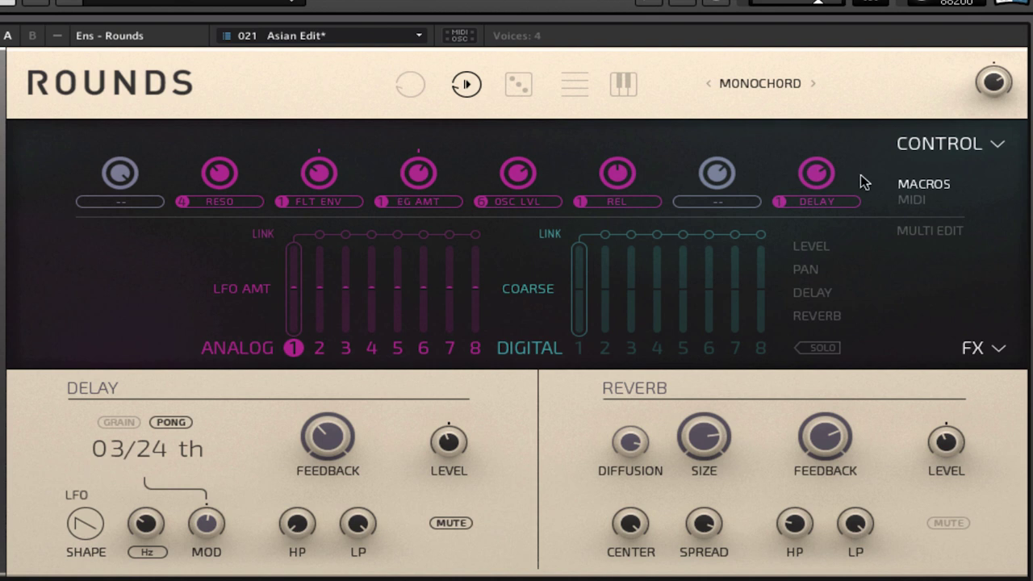
click(908, 202)
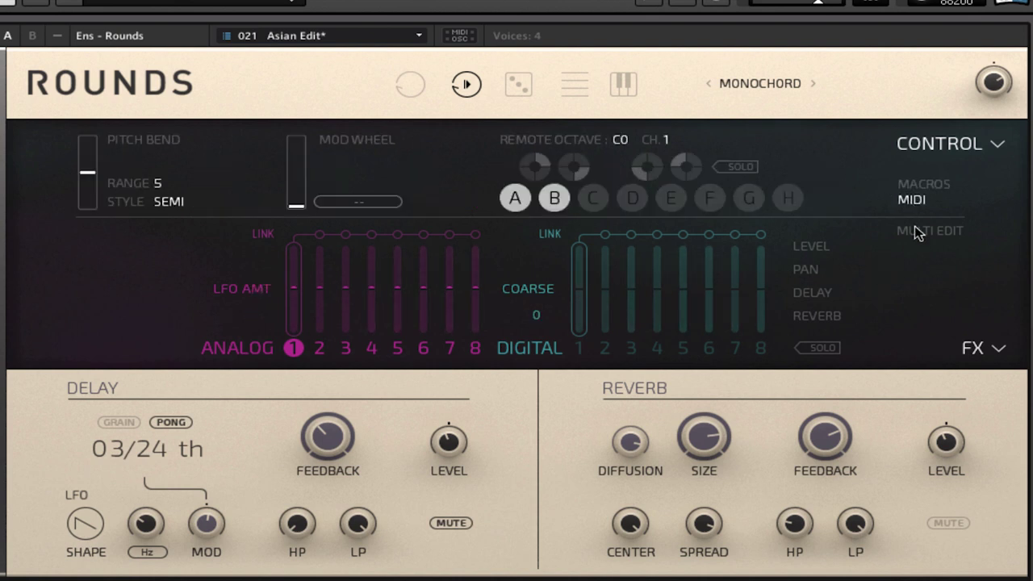
click(921, 185)
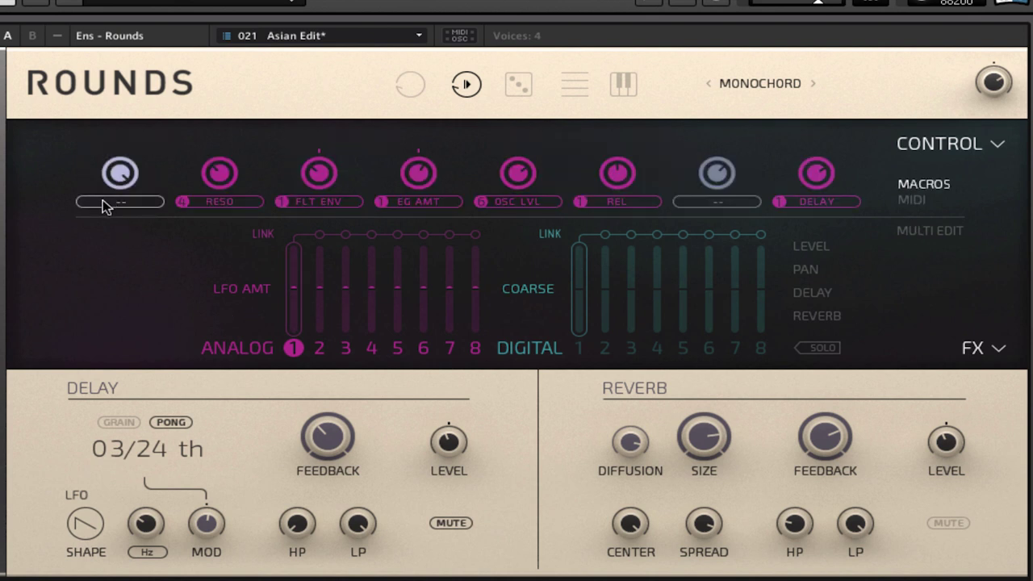
click(975, 353)
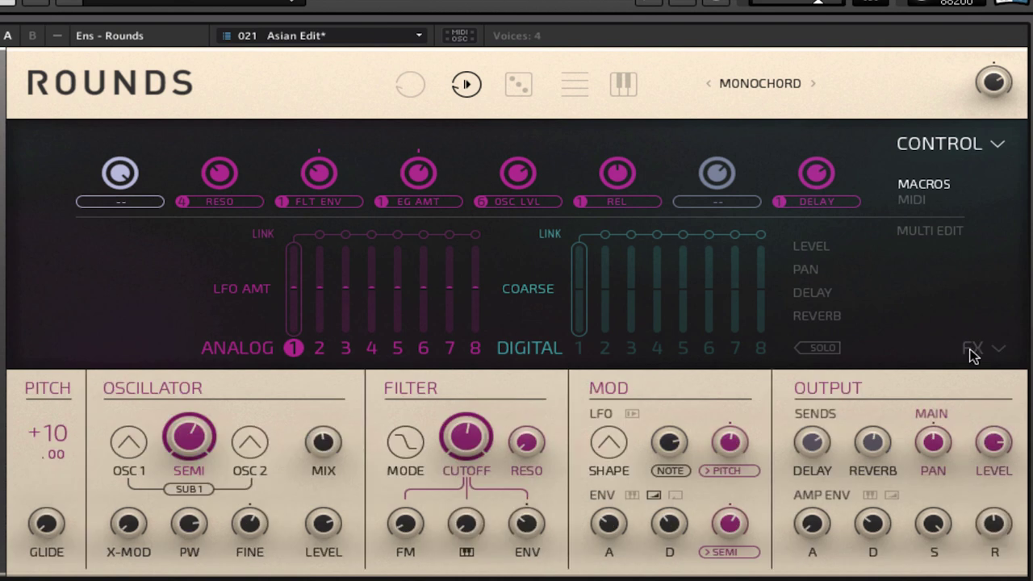
click(452, 445)
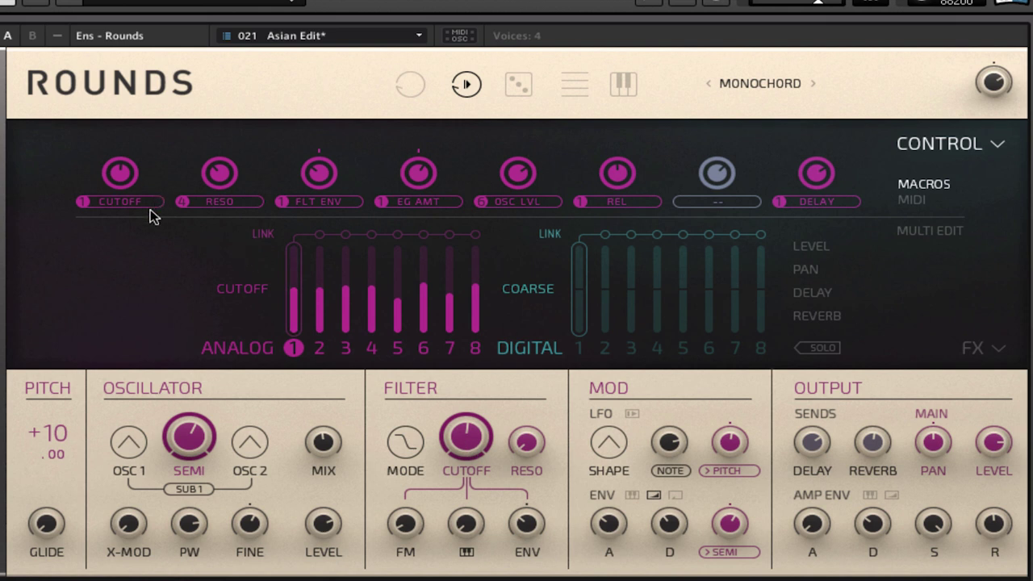
Link analog voices 2, 5, 6 and 7 to the cutoff macro and sweep the macro knob
click(320, 234)
click(397, 235)
click(424, 235)
click(450, 234)
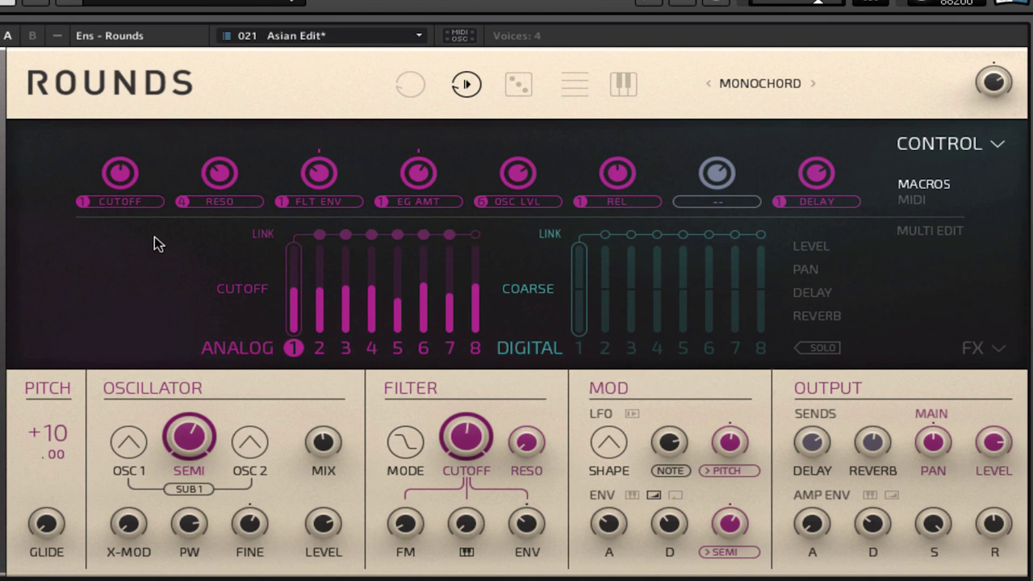
drag(124, 184, 100, 148)
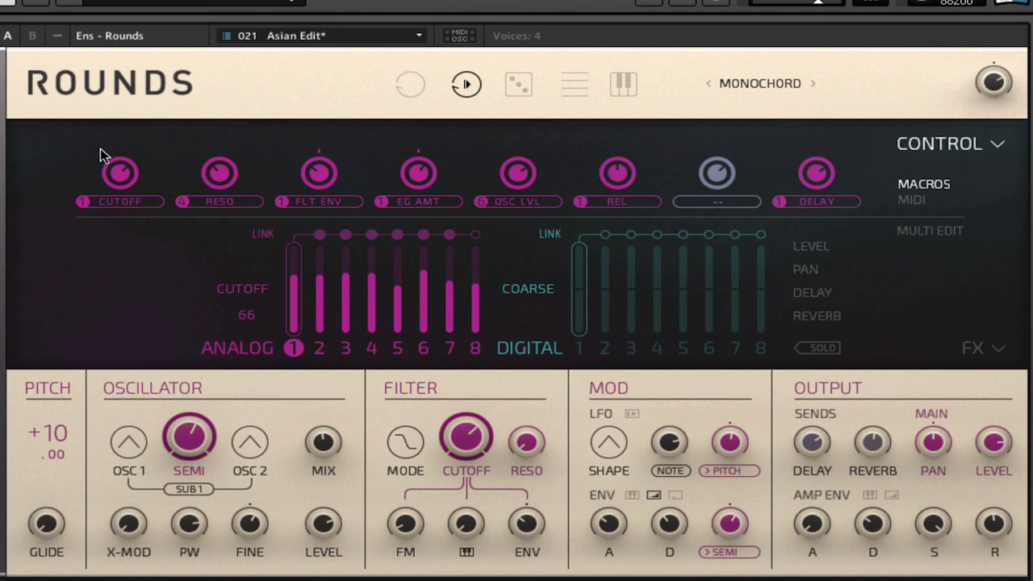
click(319, 352)
drag(112, 172, 95, 251)
click(343, 345)
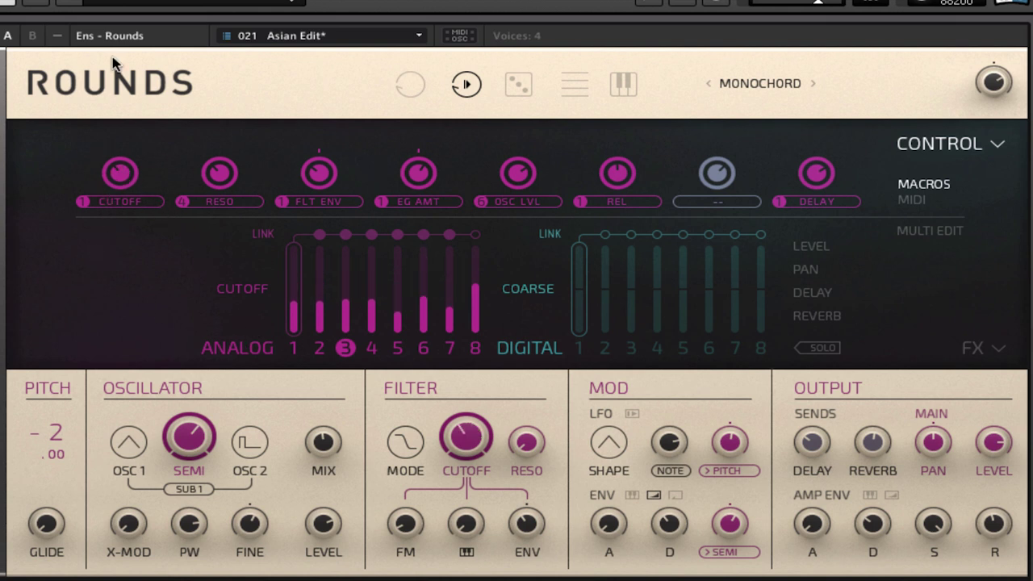
Switch to the B compact layout and show the SEQ sequencer with macros beneath
click(32, 37)
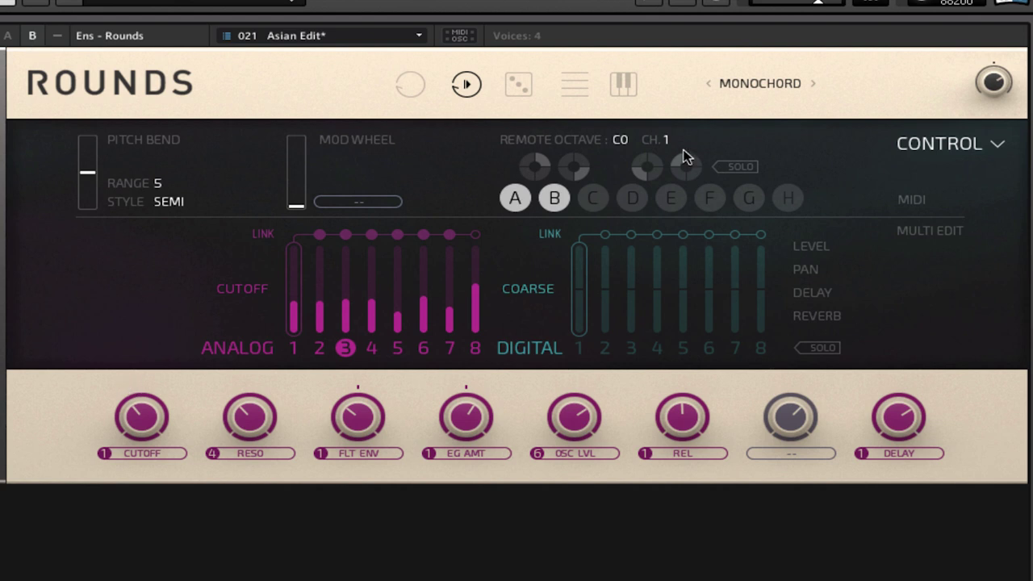
click(969, 144)
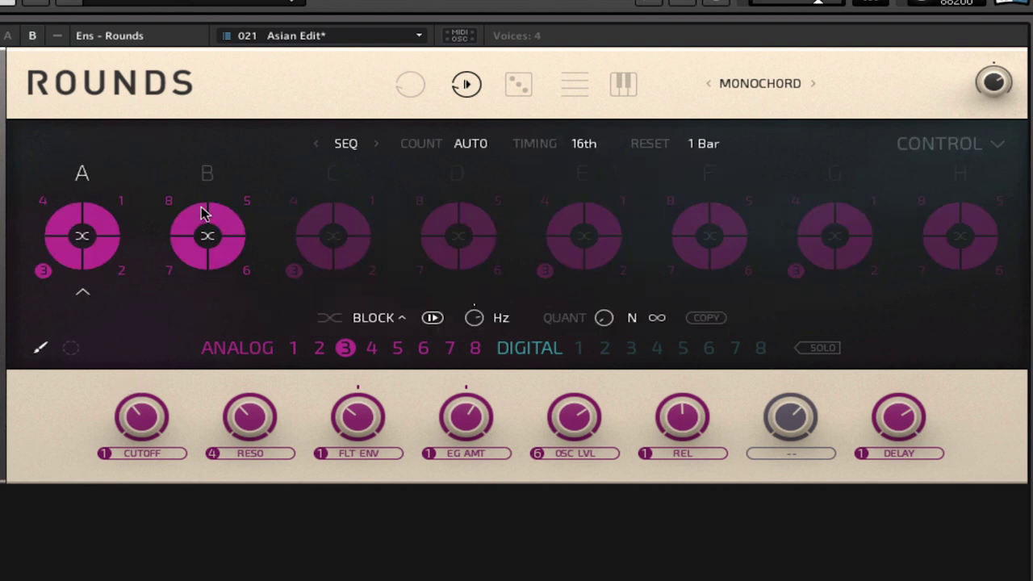